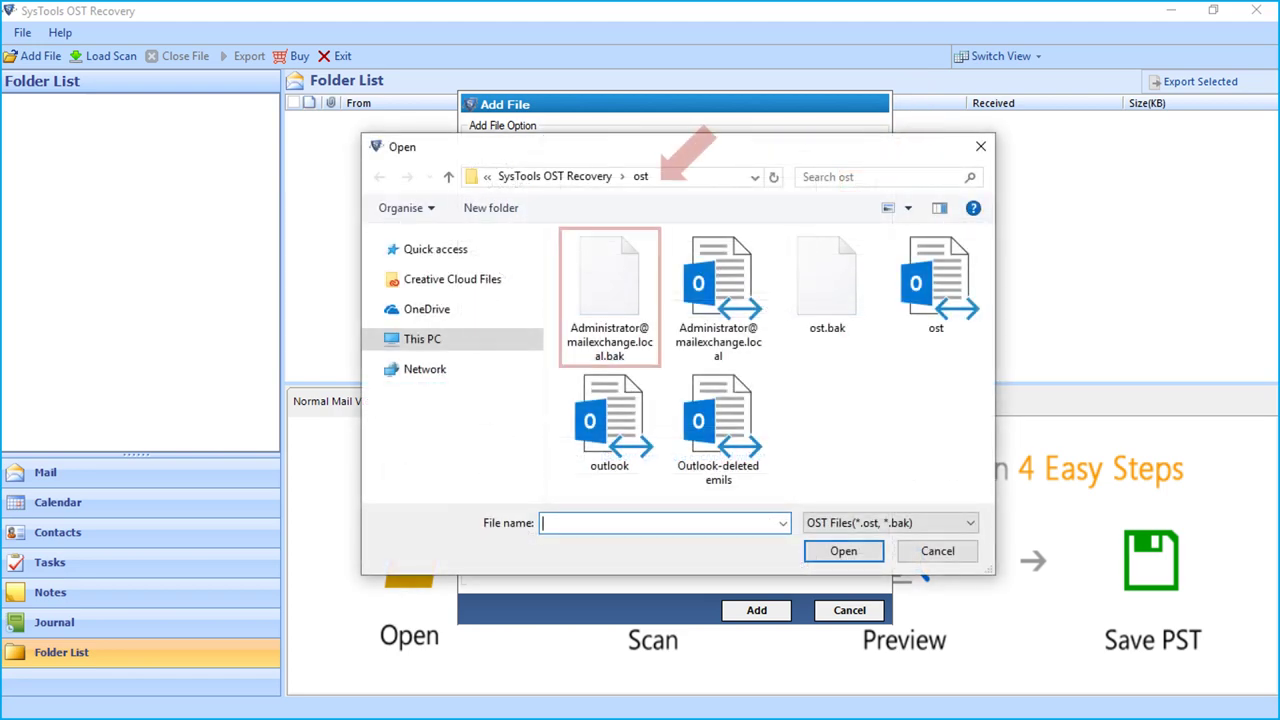
Choose the administrator mailbox's .bak file from the ost folder for scanning and open the recovered mailbox's Inbox
left_click(609, 297)
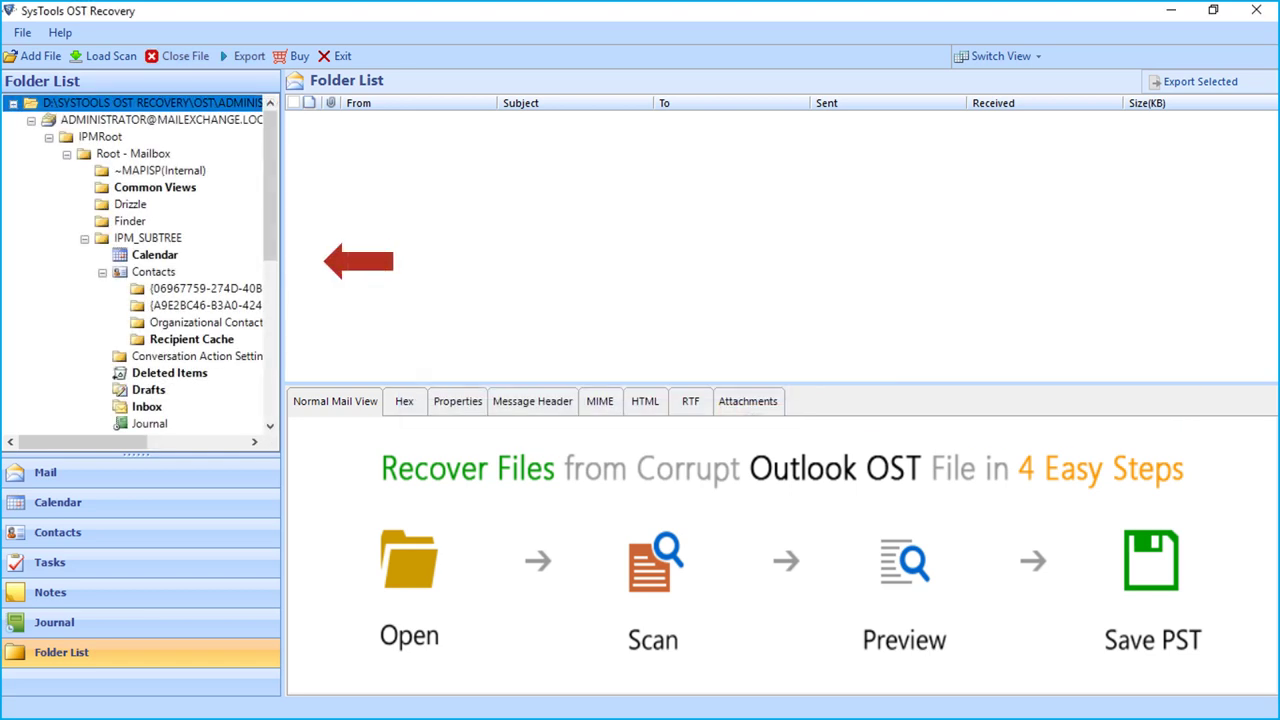
scroll(135, 265, "down", 2)
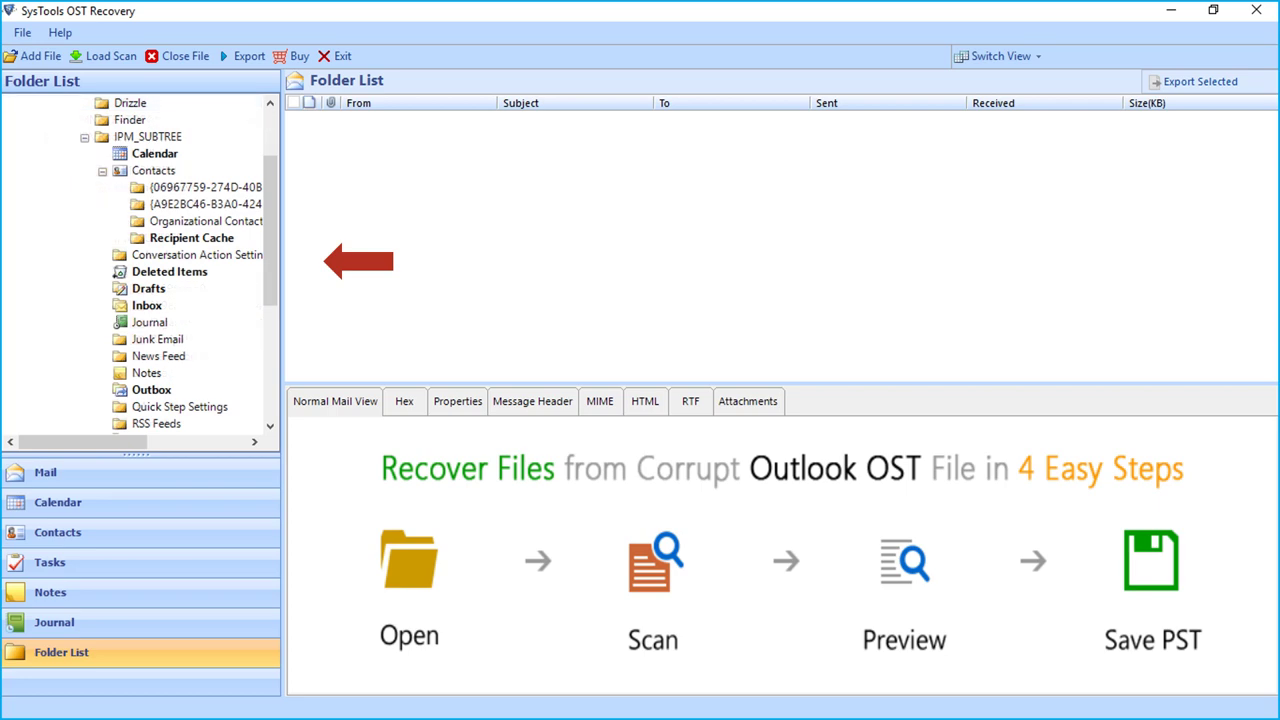
left_click(147, 305)
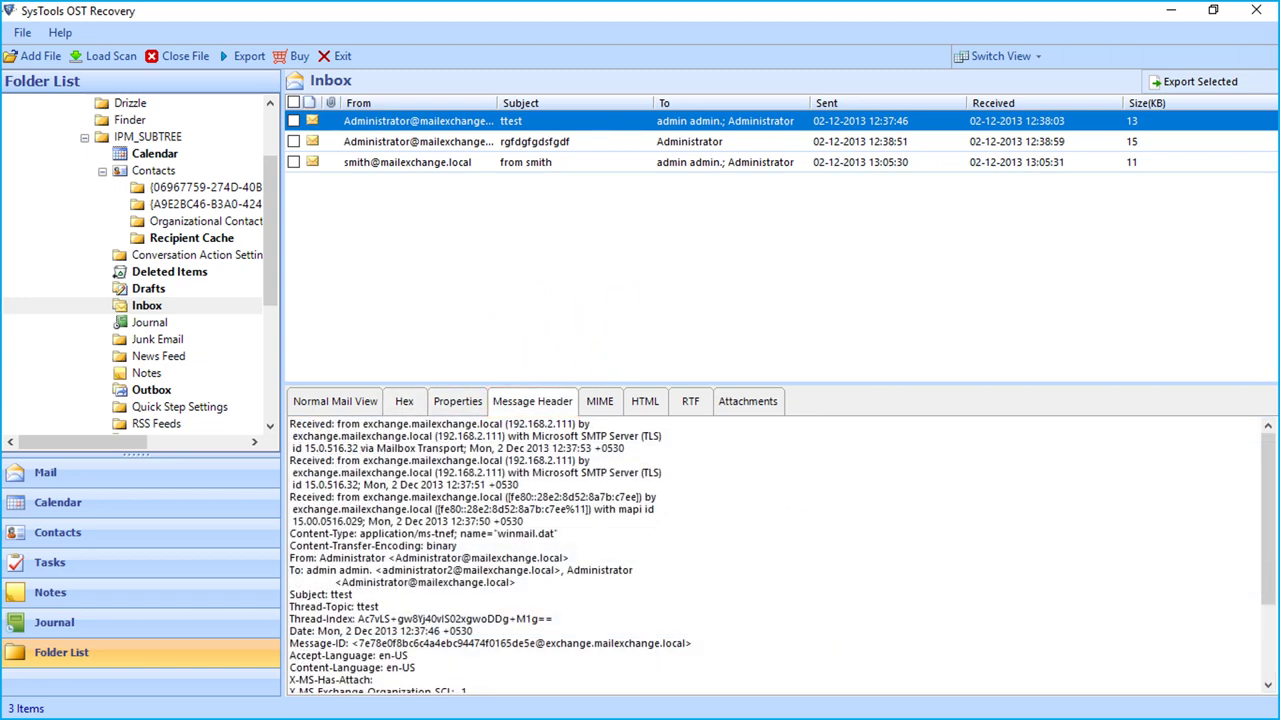
Preview the "ttest" email in the MIME, HTML and RTF views
left_click(600, 401)
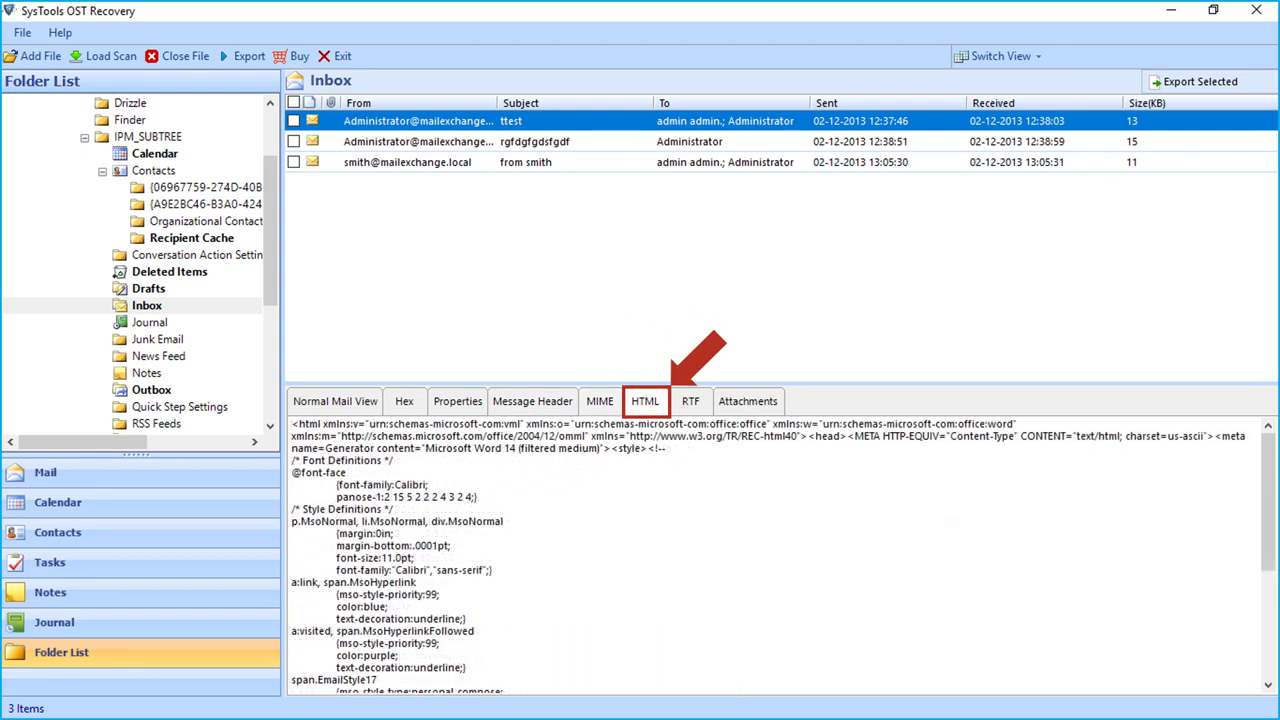
left_click(690, 401)
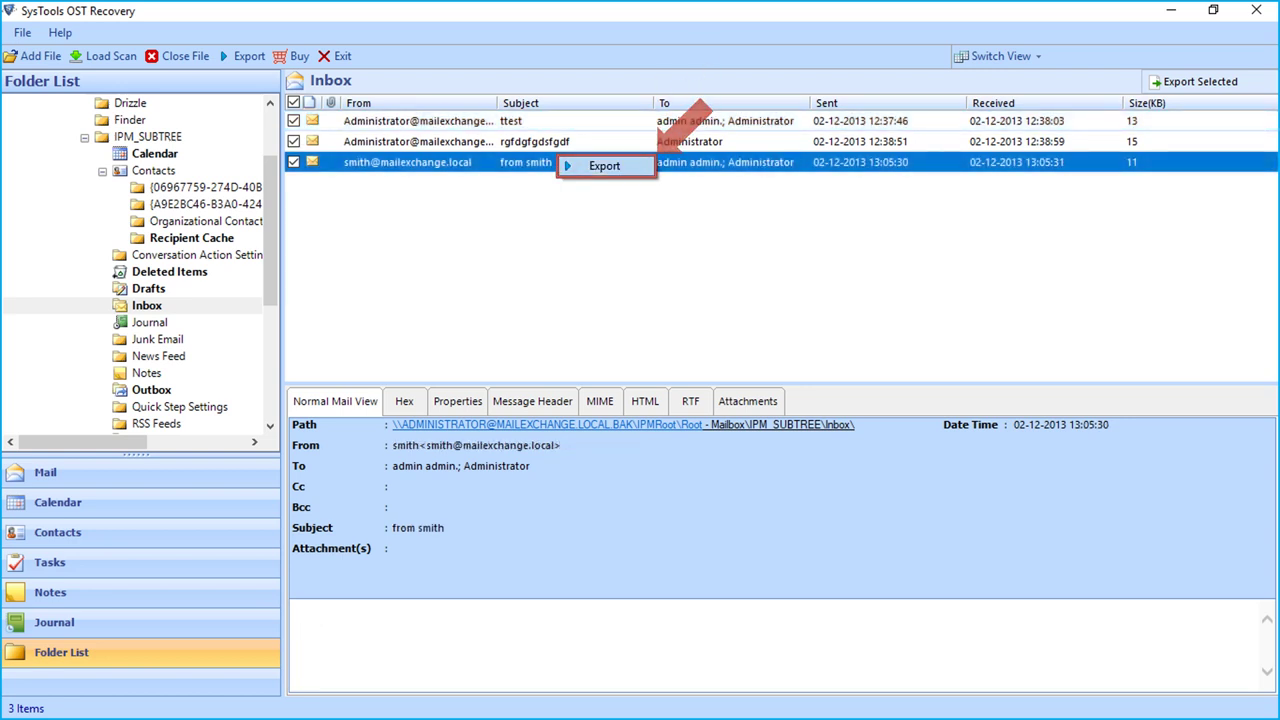
Export the three checked Inbox emails and name the CSV report "Export Report"
key("Return")
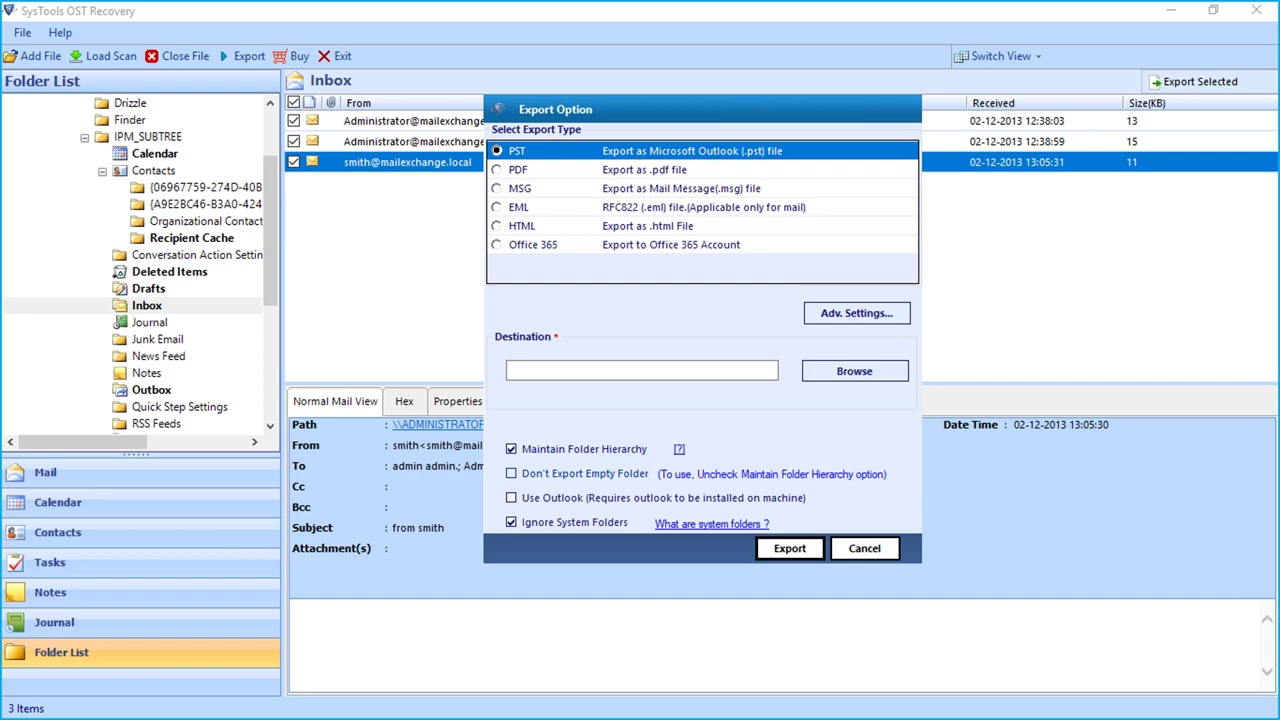
left_click(864, 548)
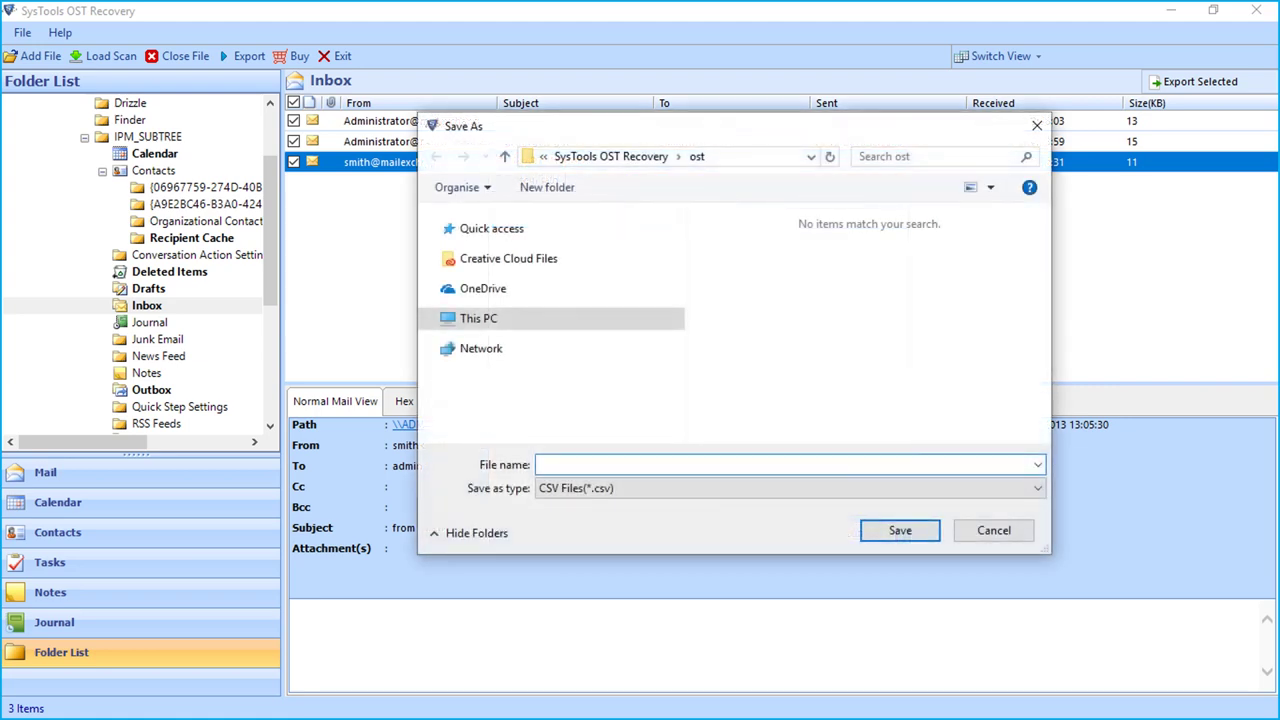
type("Export Report")
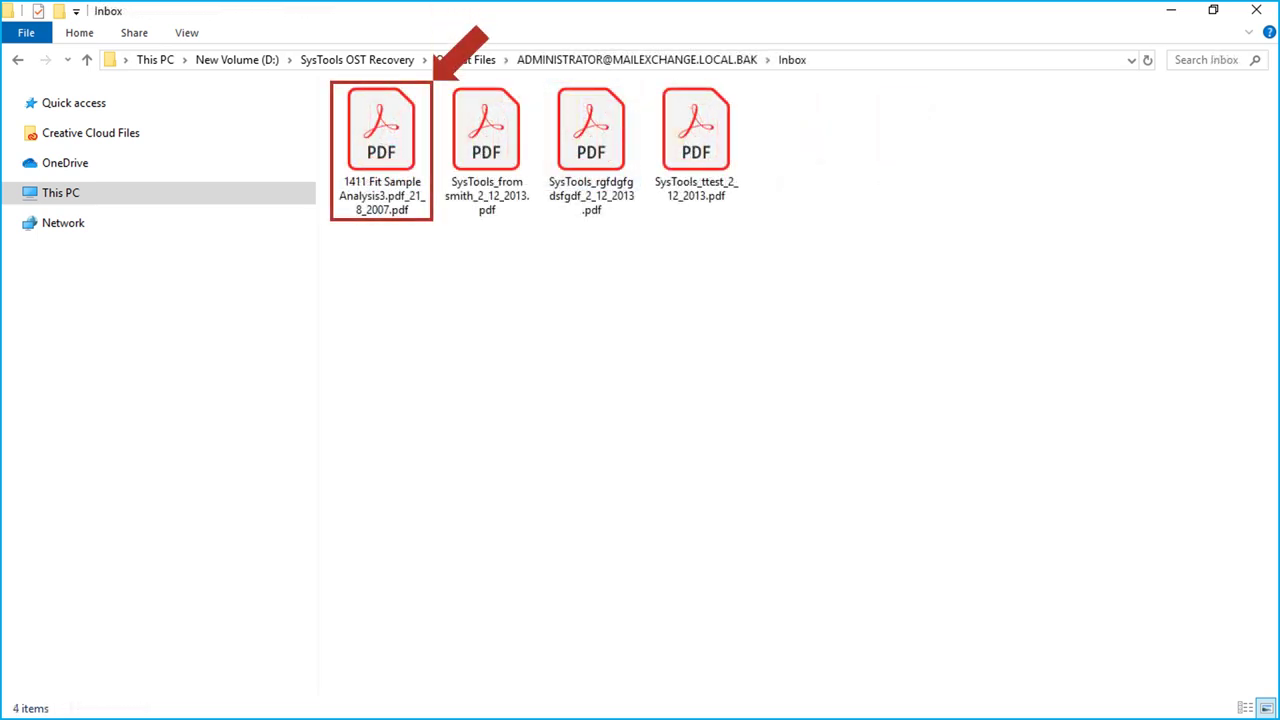
Open the exported "1411 Fit Sample Analysis3.pdf_21_8_2007.pdf" in Adobe Acrobat Reader and select its attachment "1411 Fit Sample Analysis3.pdf"
left_click(381, 150)
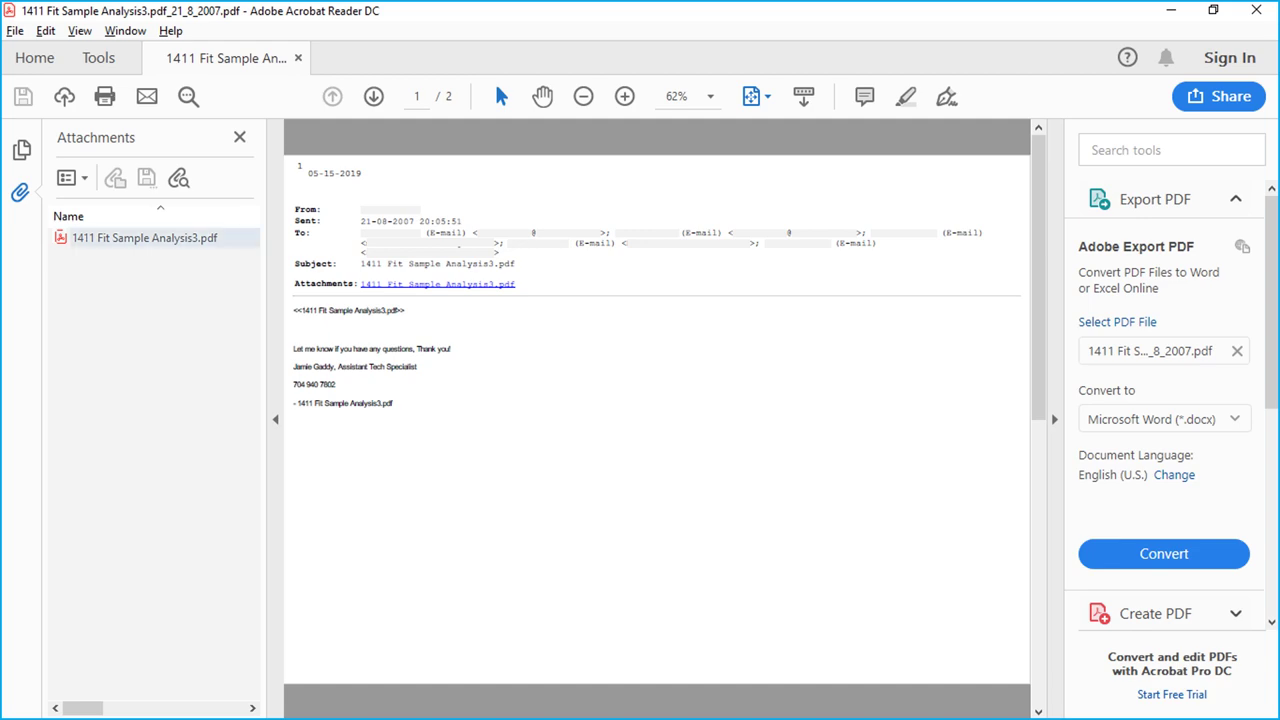
left_click(144, 237)
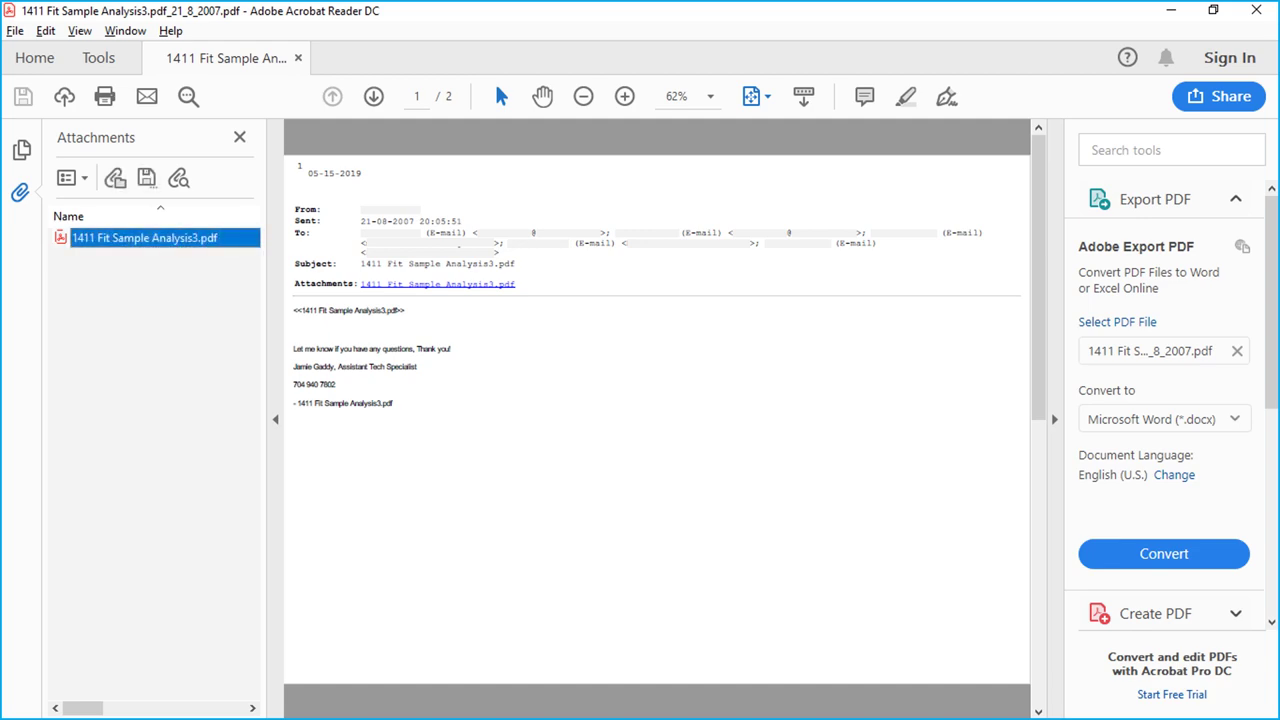